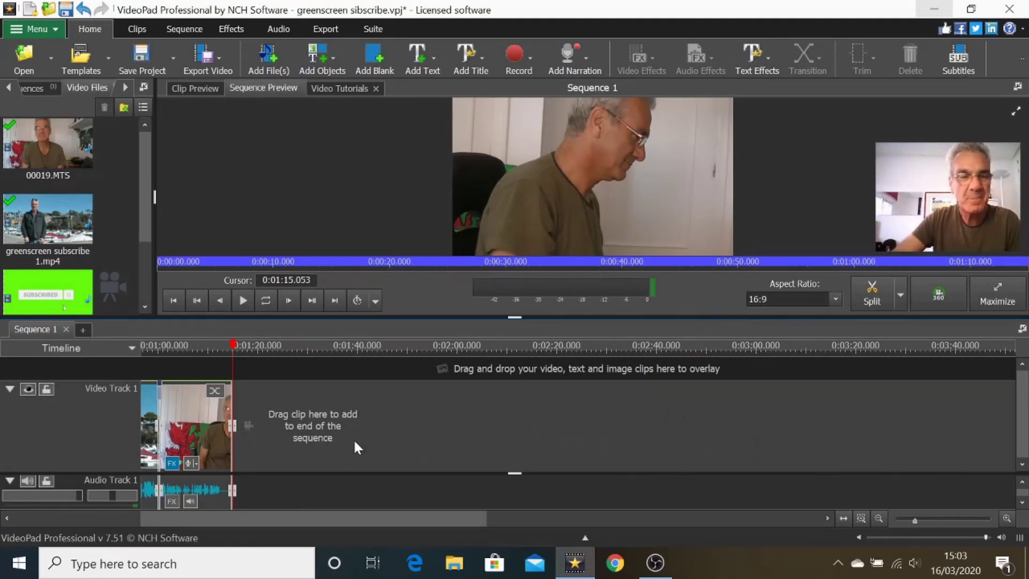
Step: Preview VID_20200308_111012.mp4, append it to the end of the sequence, and play across its join from about 0:01:13
drag(290, 516, 123, 522)
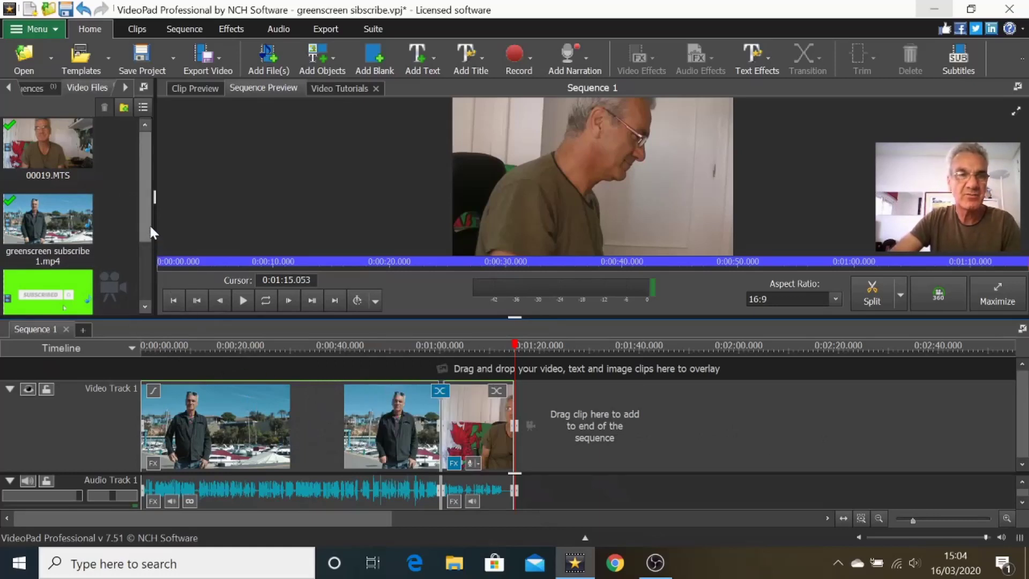
drag(141, 181, 148, 253)
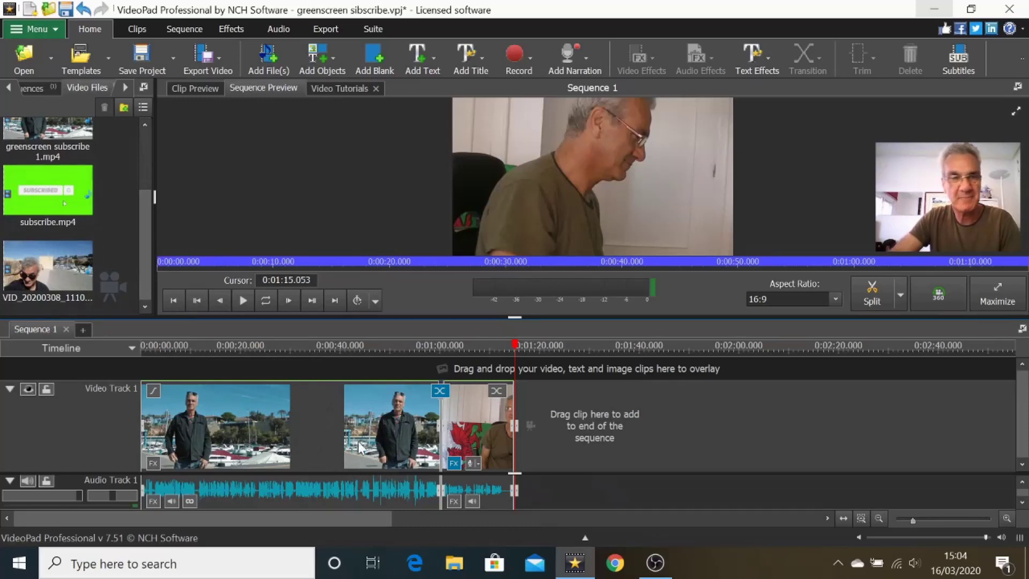
mouse_move(360, 448)
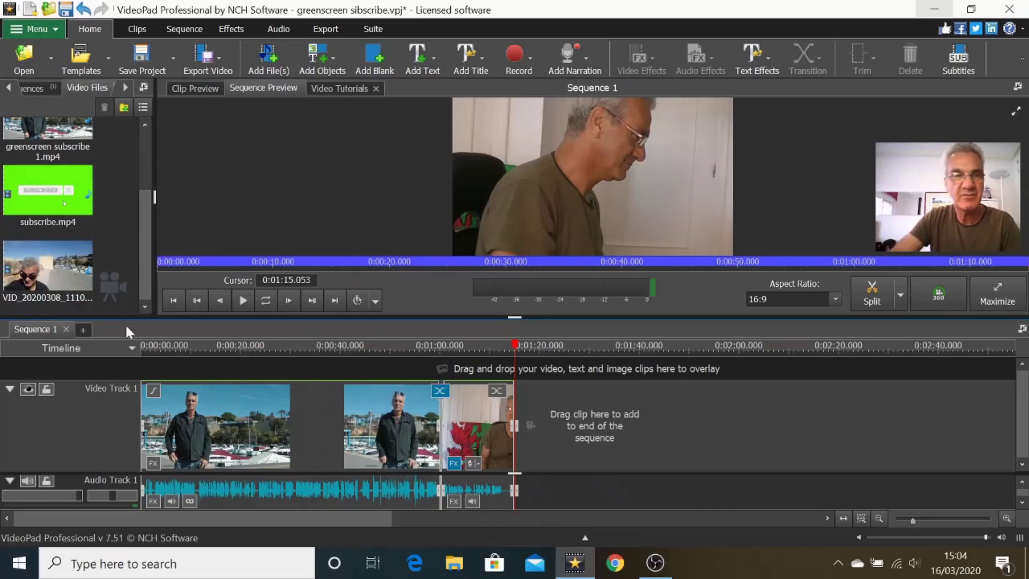
click(54, 274)
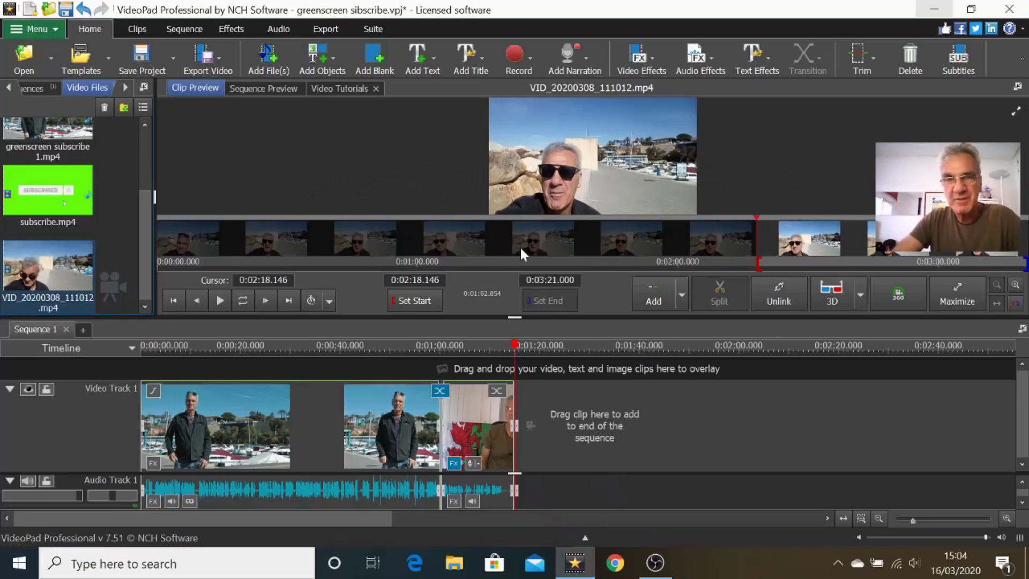
click(218, 299)
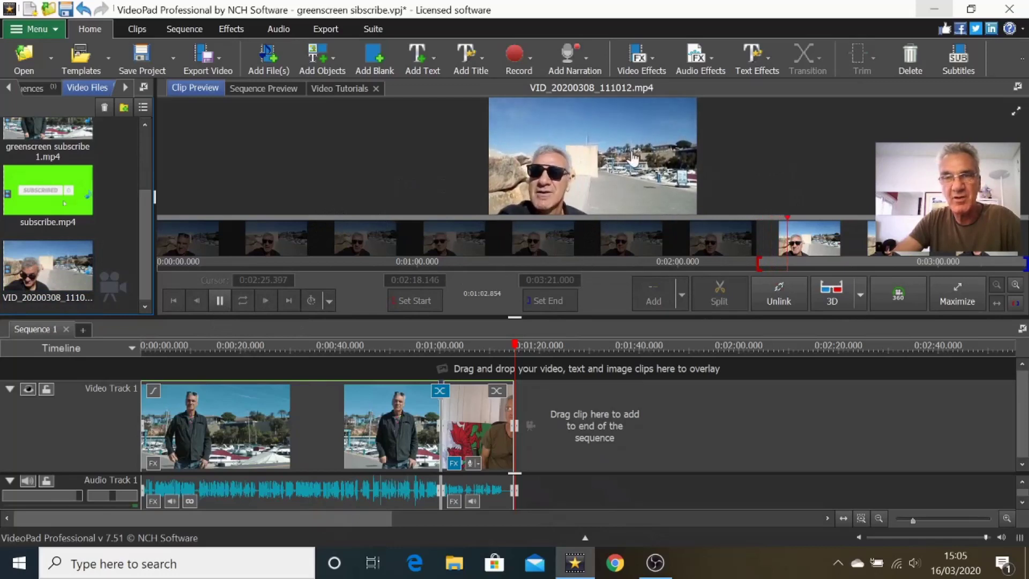
click(351, 161)
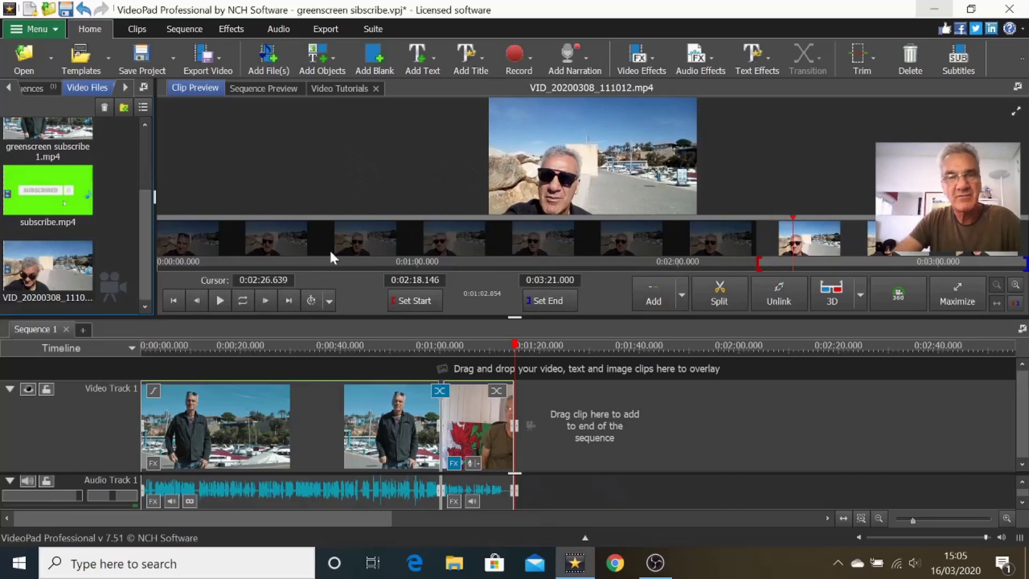
click(648, 301)
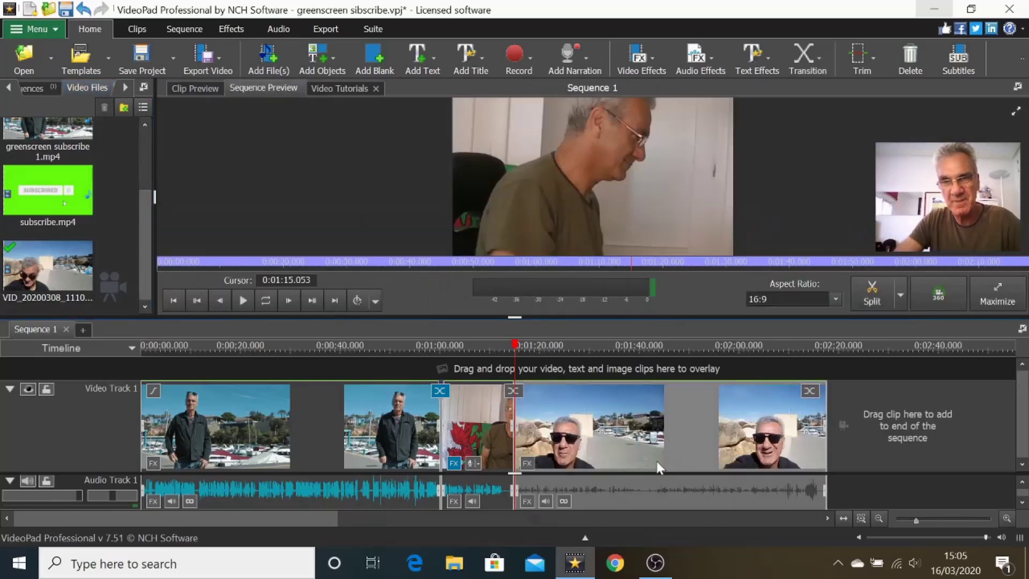
drag(516, 357, 509, 357)
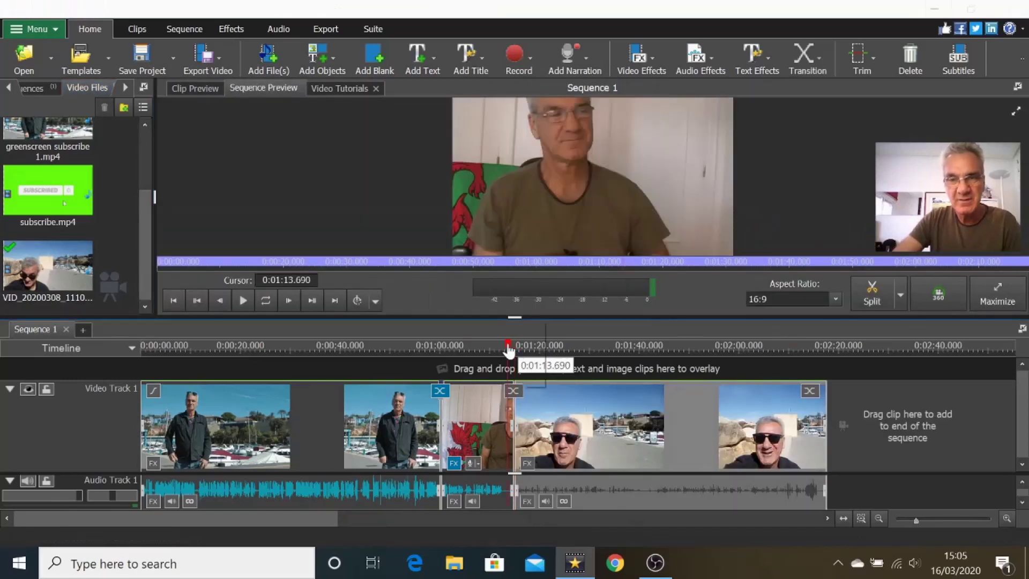
click(241, 300)
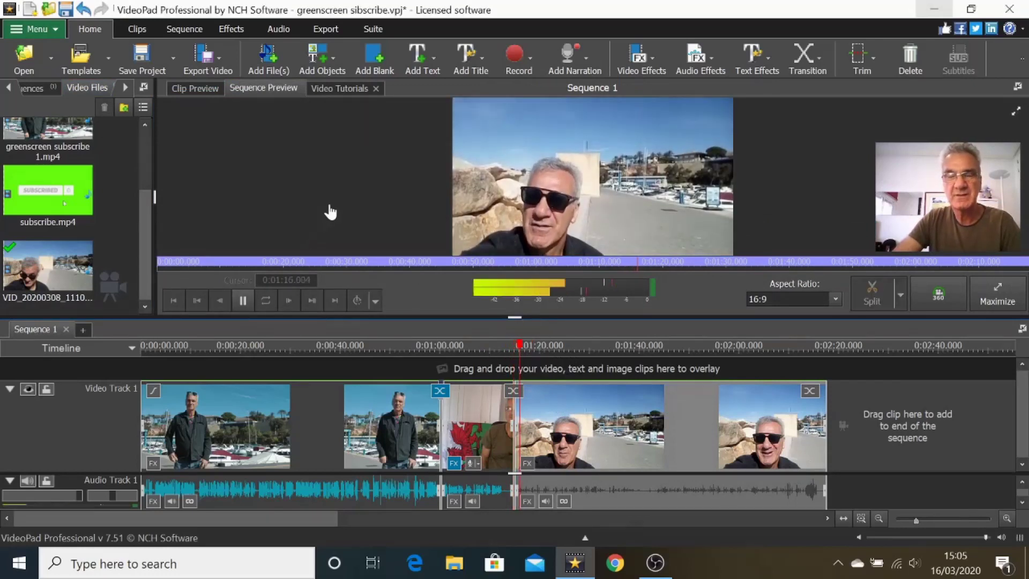
click(243, 302)
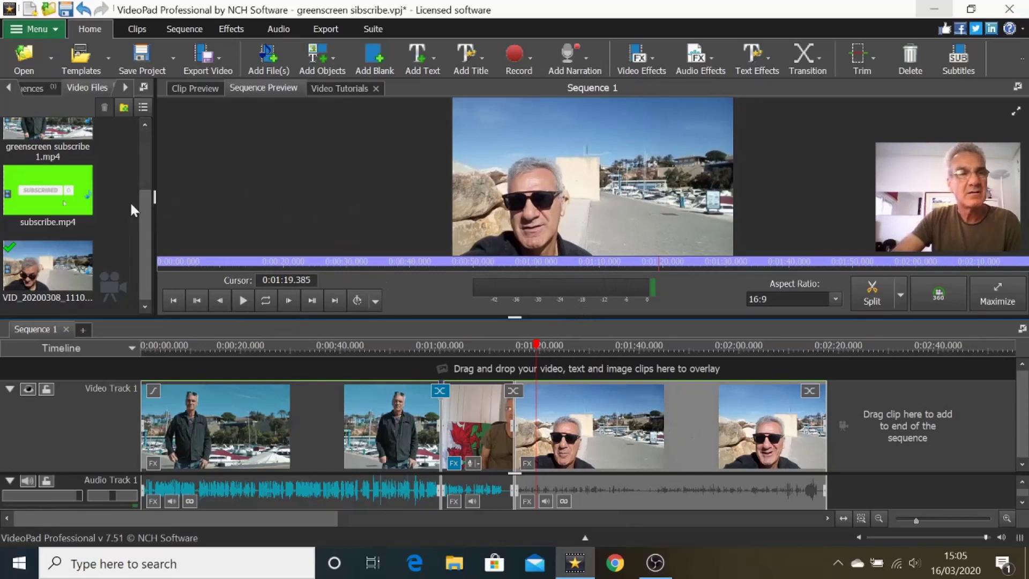
Step: Preview subscribe.mp4 and place it as an overlay on a new video track above the last clip, at about 0:02:03
mouse_move(41, 189)
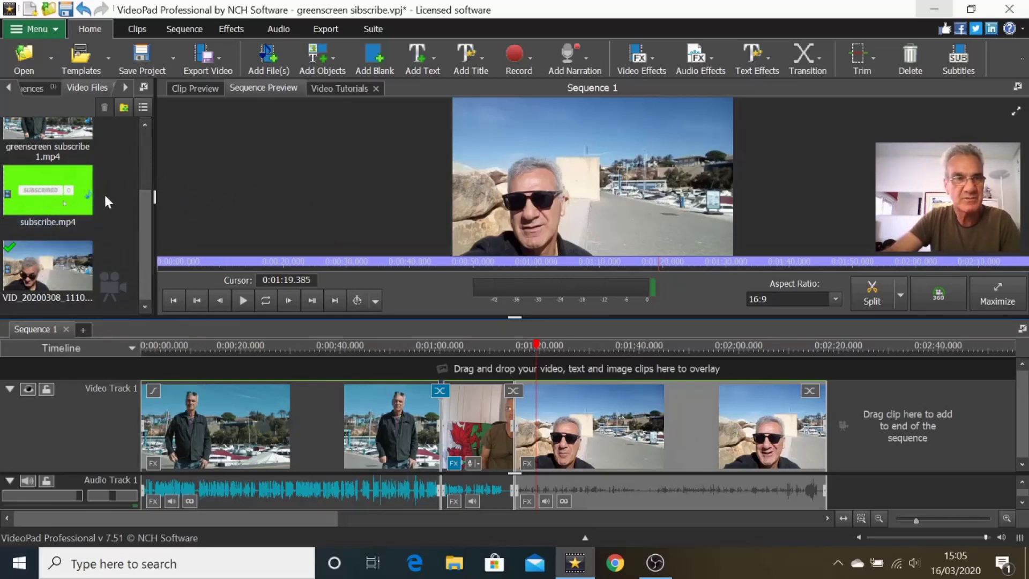
click(42, 193)
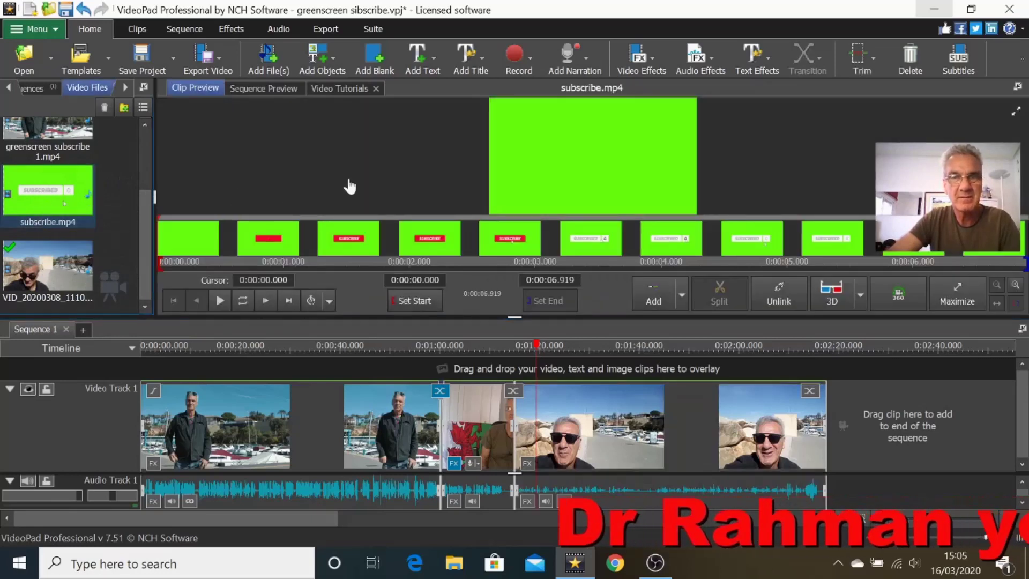
click(219, 301)
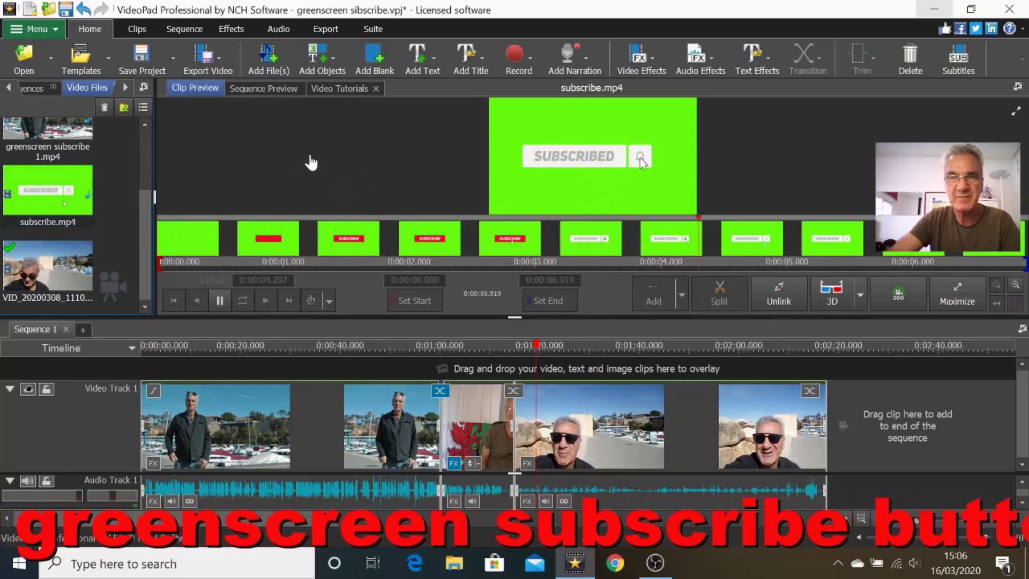
key(space)
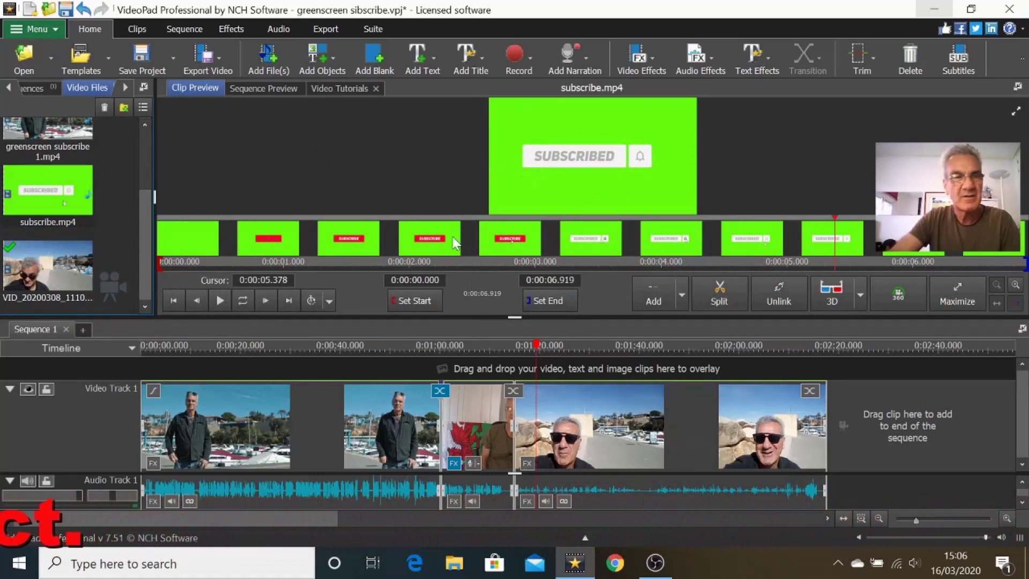
mouse_move(41, 189)
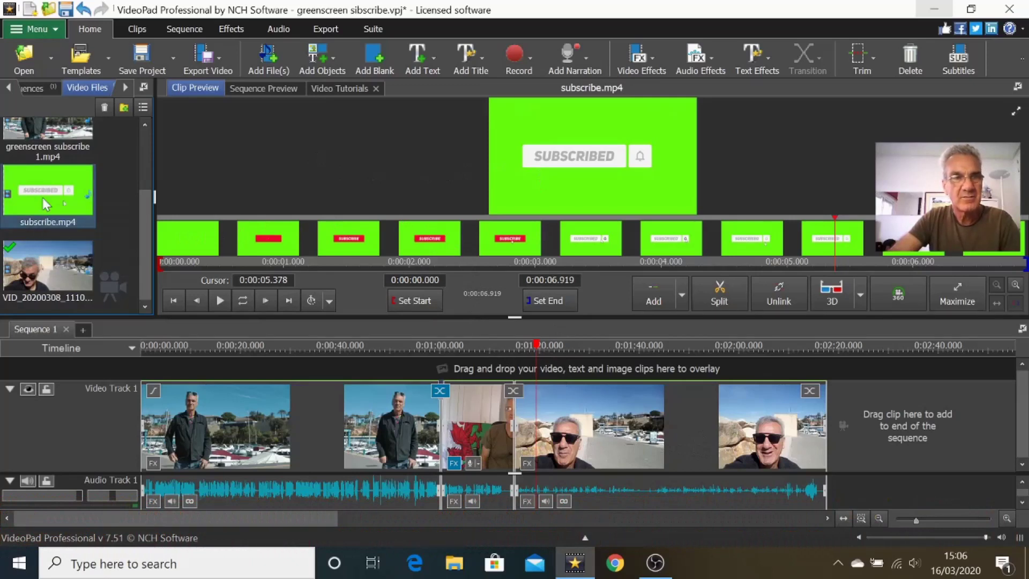
drag(47, 192, 753, 372)
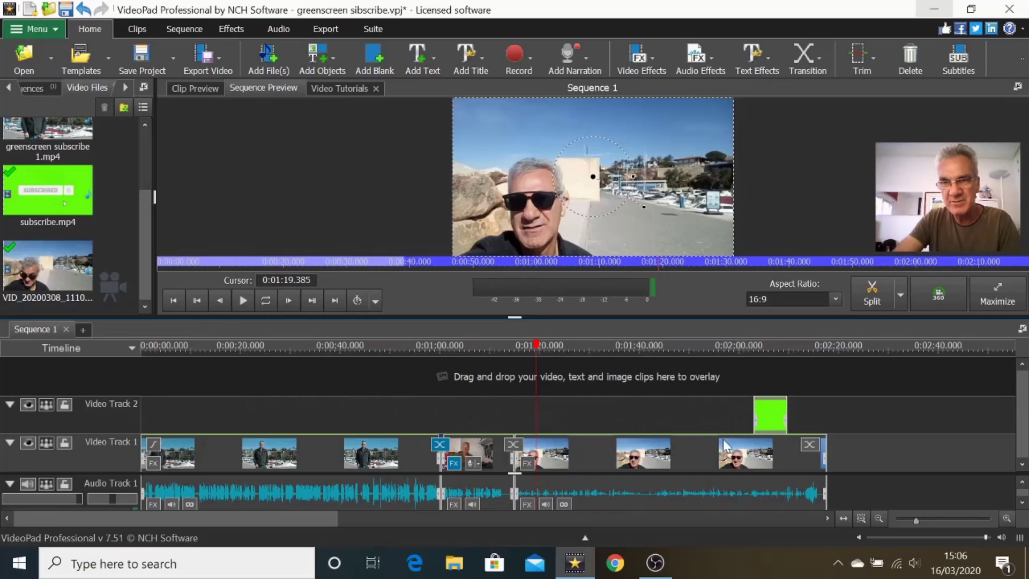
Step: Move the subscribe.mp4 overlay to start at about 0:01:19 and play the sequence through it from about 0:01:15
scroll(723, 446, up, 2)
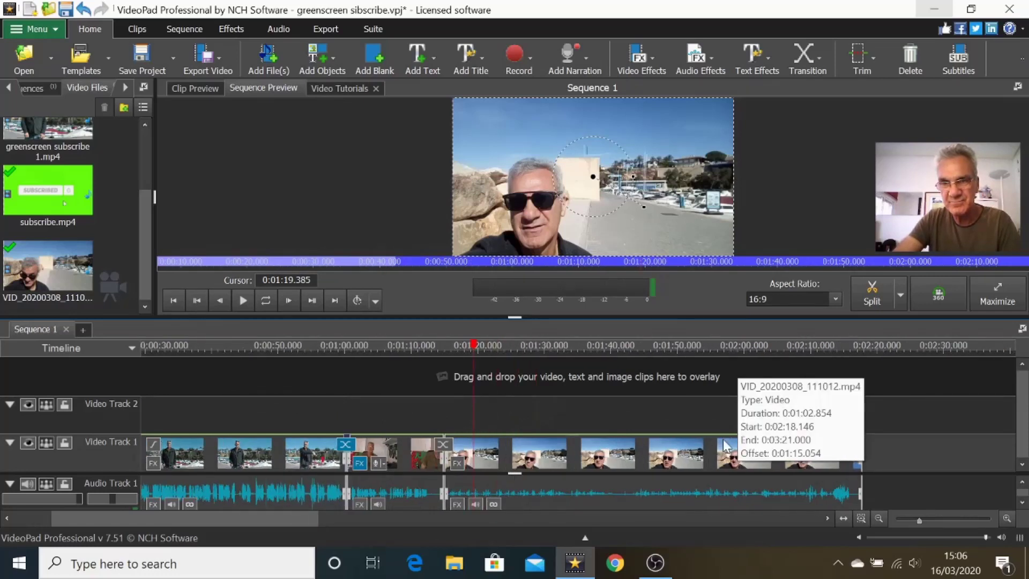
scroll(722, 469, up, 2)
scroll(718, 465, up, 2)
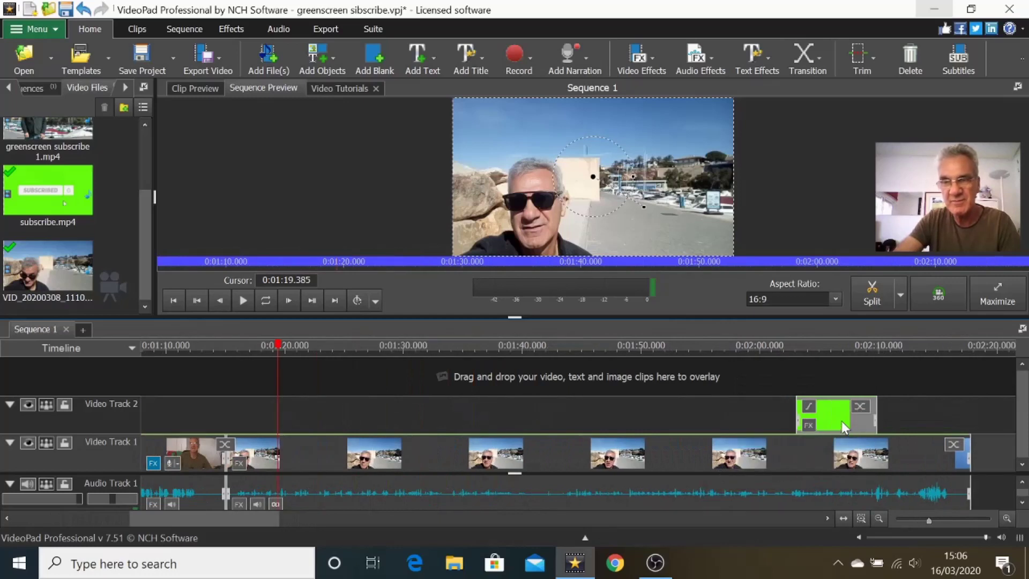
drag(834, 419, 411, 417)
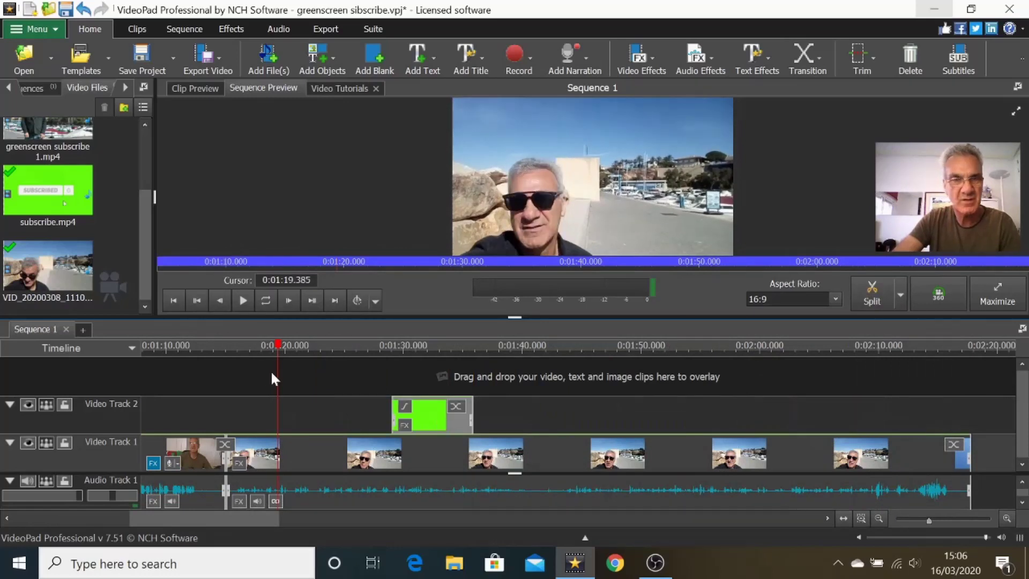
click(201, 352)
click(241, 303)
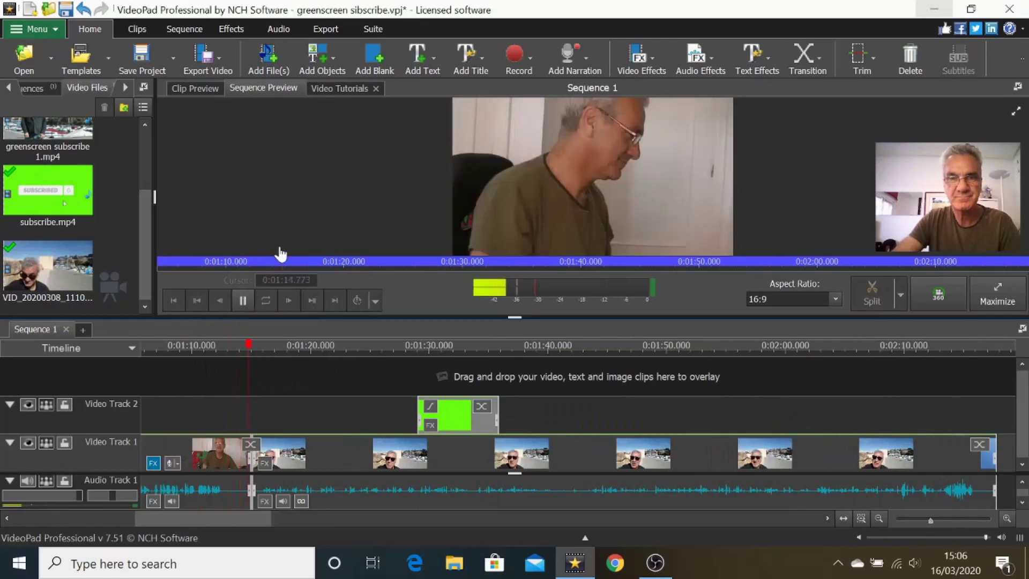
click(239, 303)
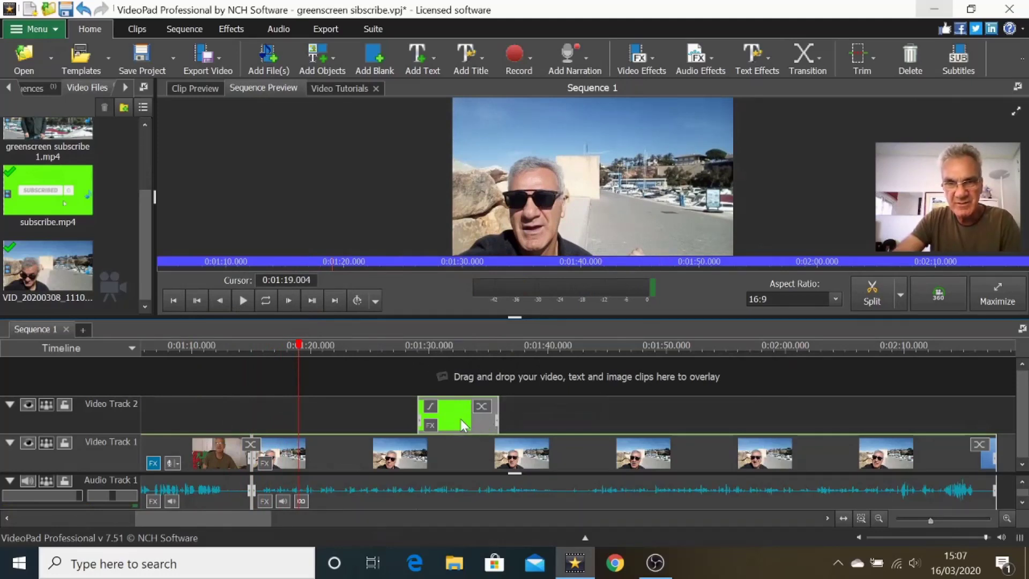
drag(459, 416, 343, 413)
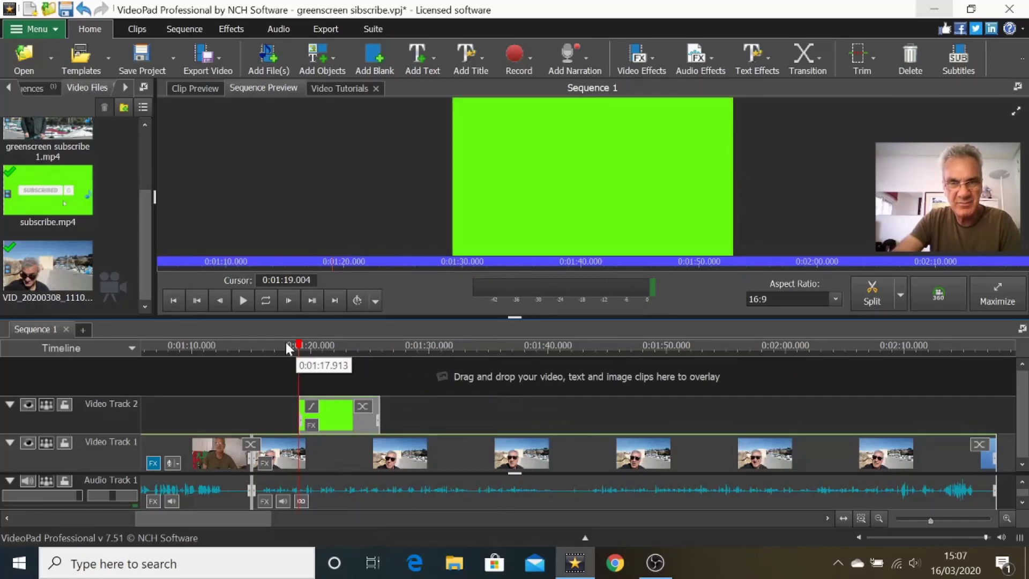
click(253, 343)
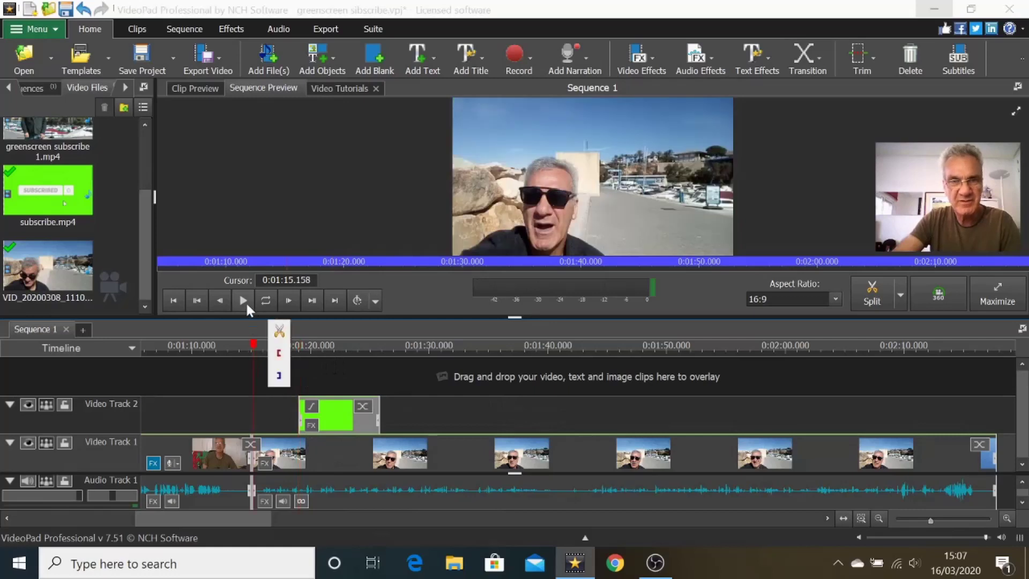
click(242, 300)
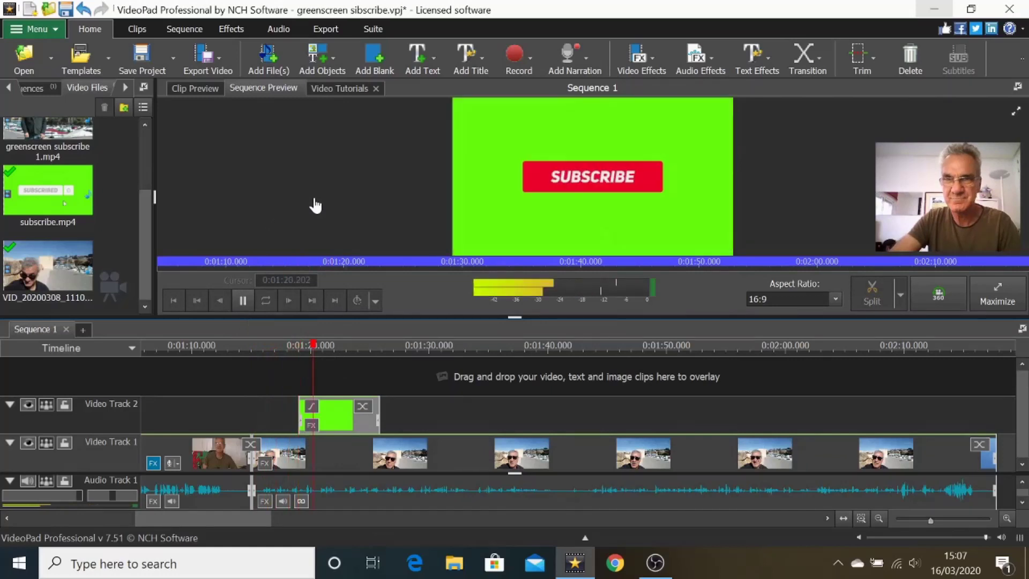
key(space)
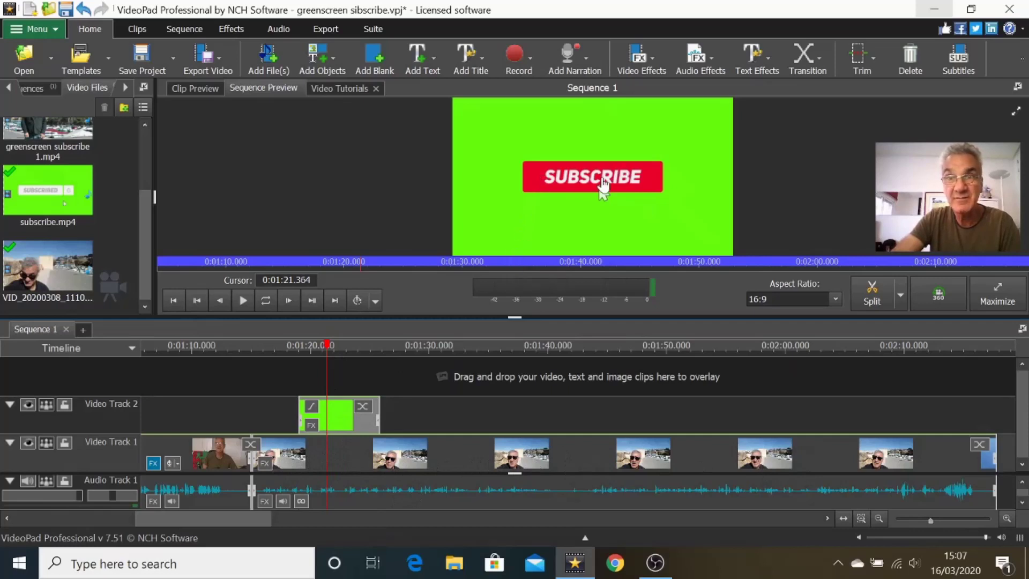
Step: Apply the Green Screen effect to the subscribe.mp4 overlay, sample its green background as the key color, and play back the overlay from about 0:01:18
scroll(352, 413, up, 1)
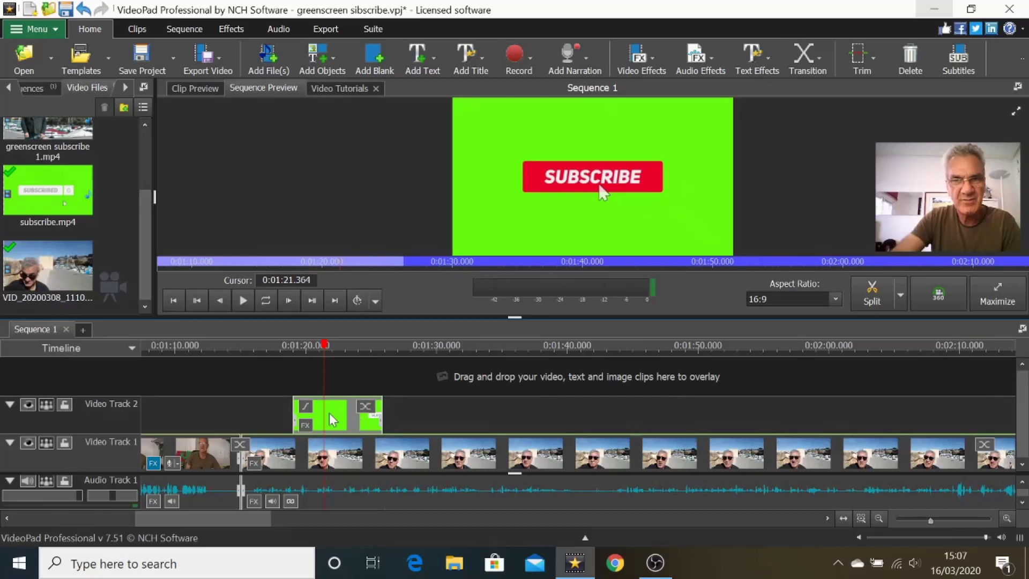
click(304, 426)
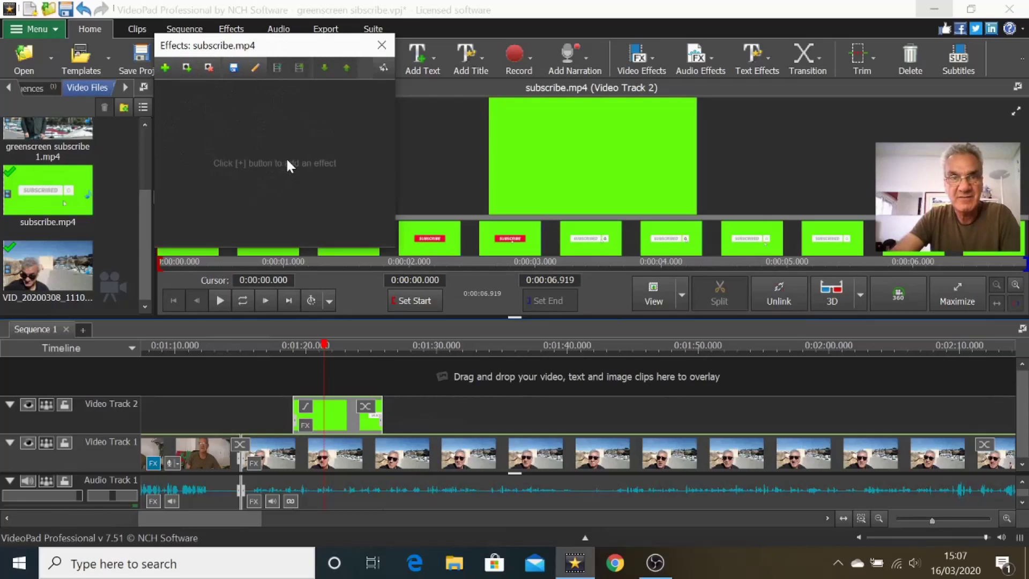
click(165, 68)
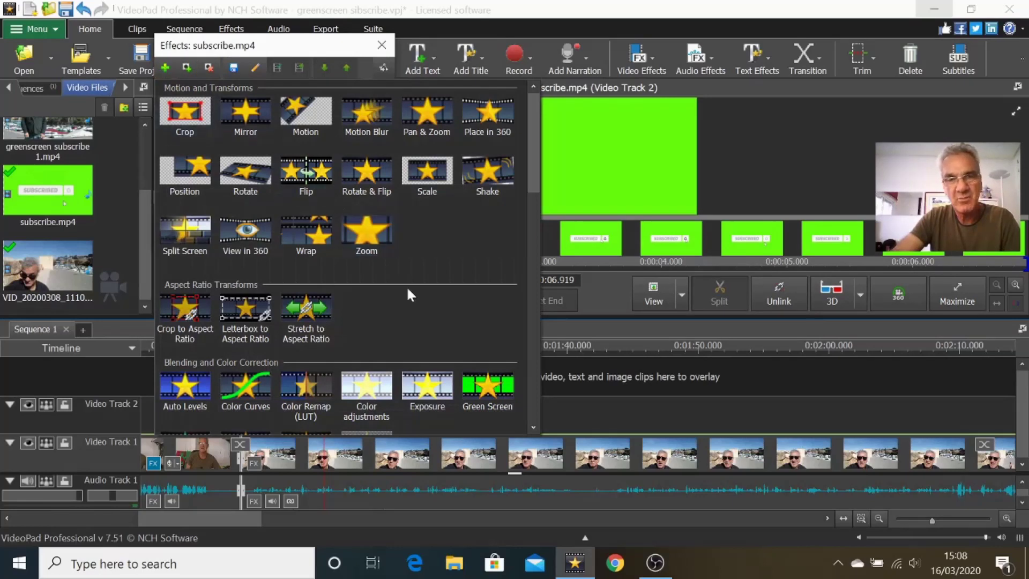
click(485, 393)
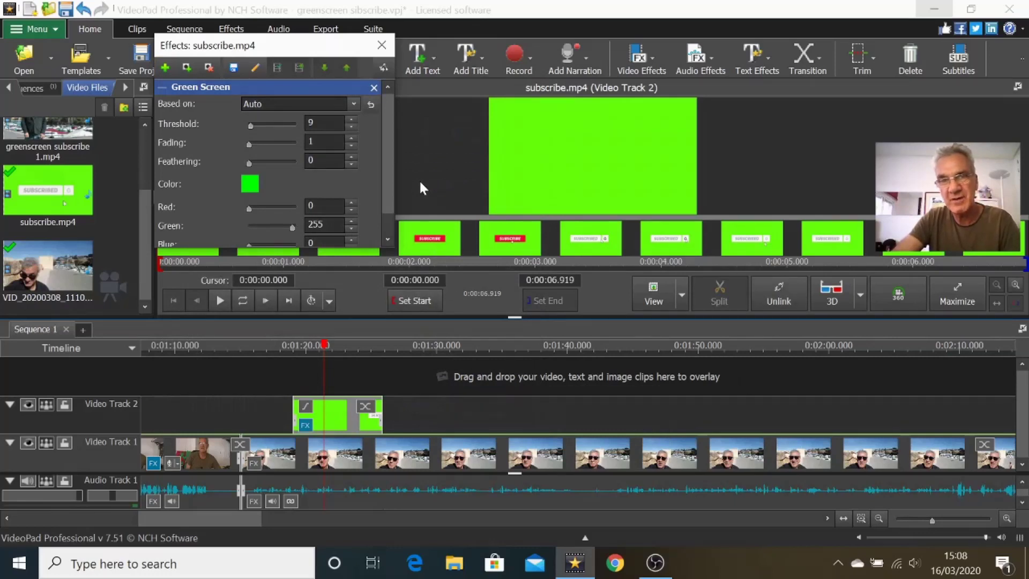
click(572, 147)
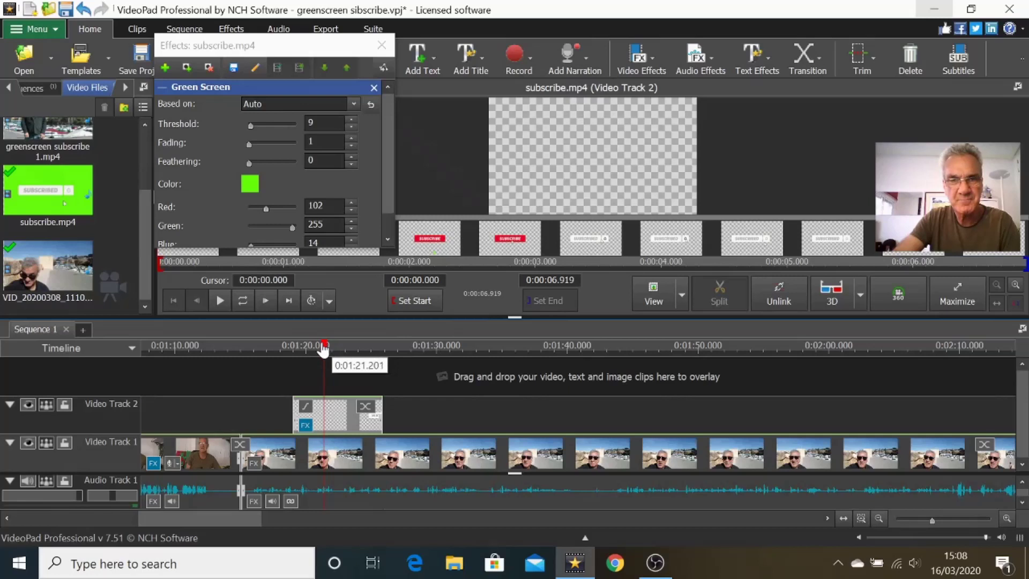
mouse_move(323, 349)
drag(323, 348, 285, 362)
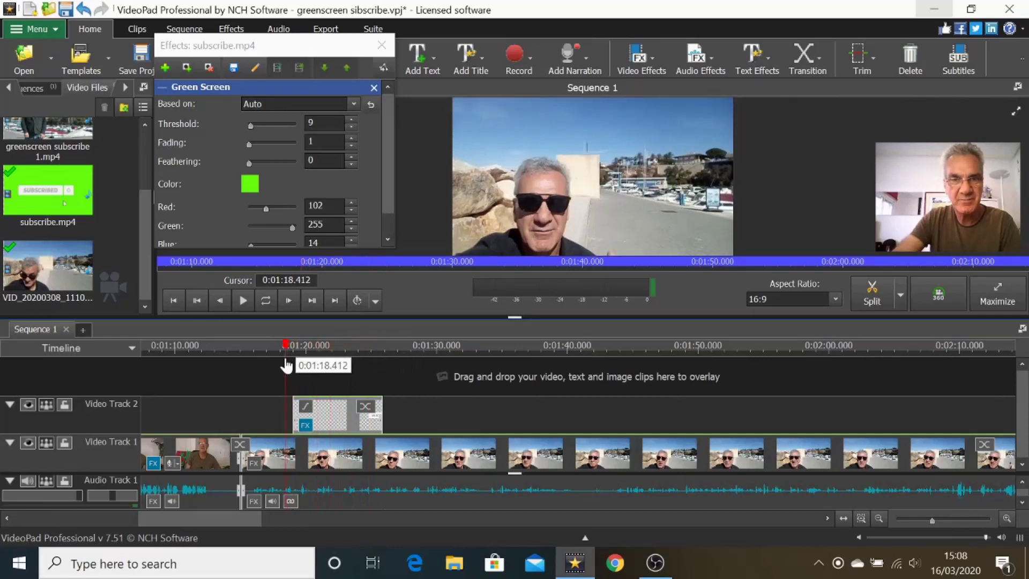
click(245, 301)
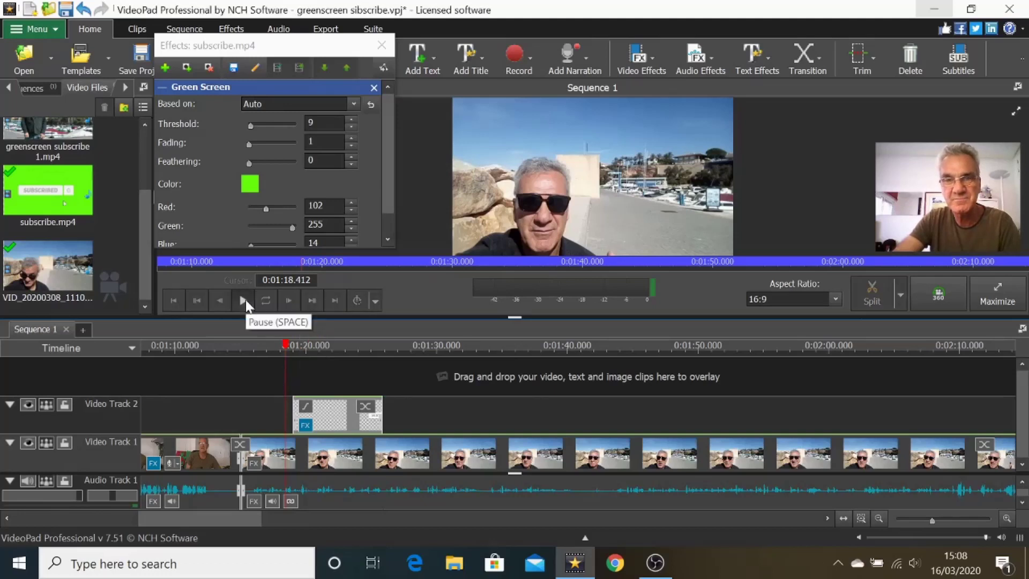
click(245, 300)
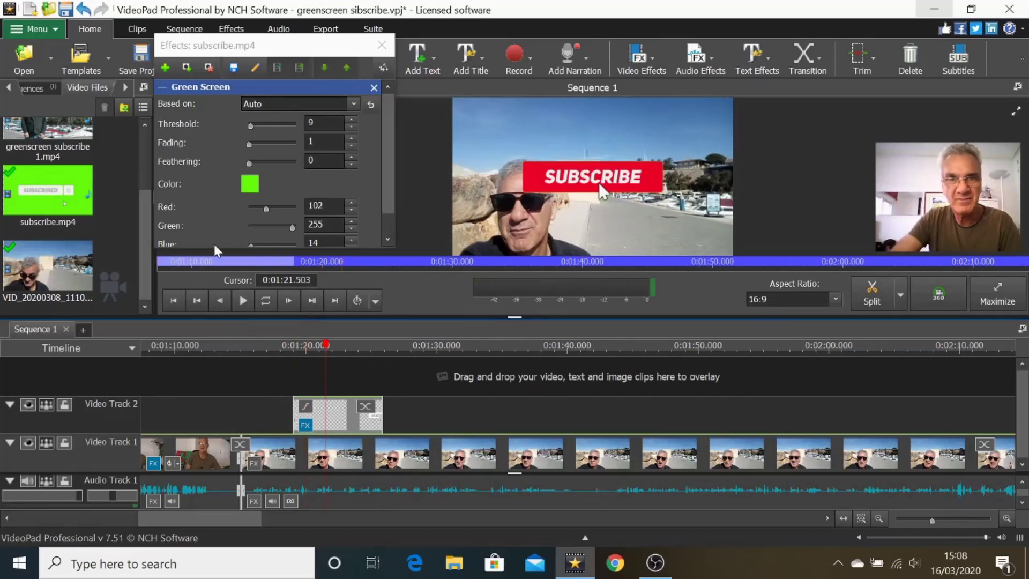
drag(223, 280, 290, 264)
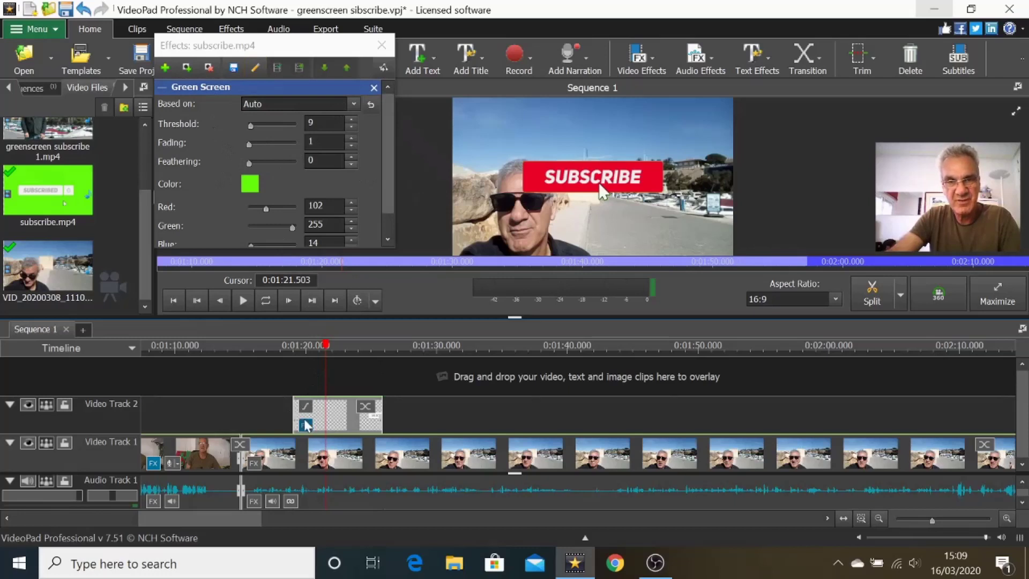
Step: Add a Position effect to the subscribe.mp4 overlay and set its horizontal position to 16.00, previewing it at about 0:01:21
click(165, 68)
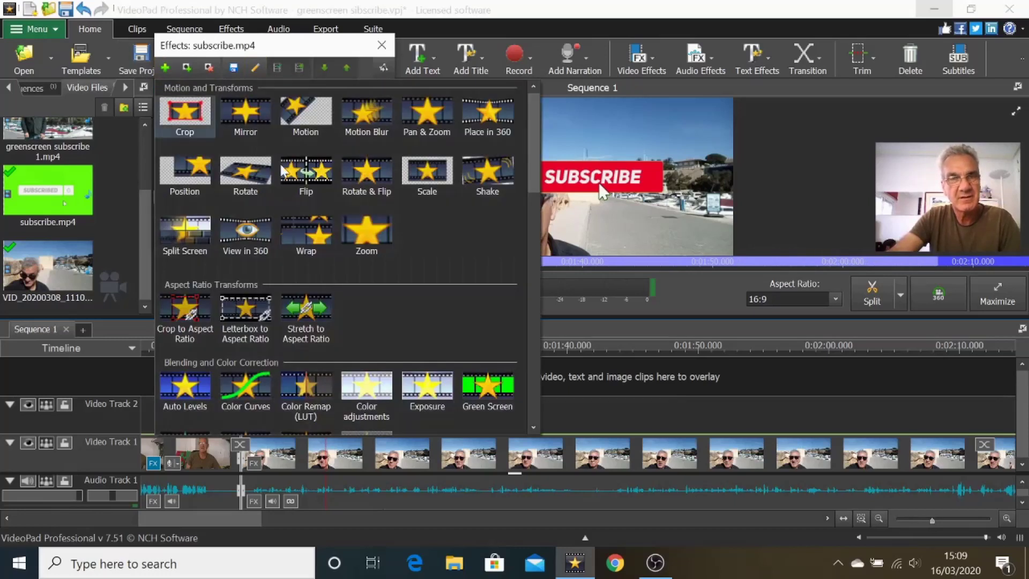
click(185, 183)
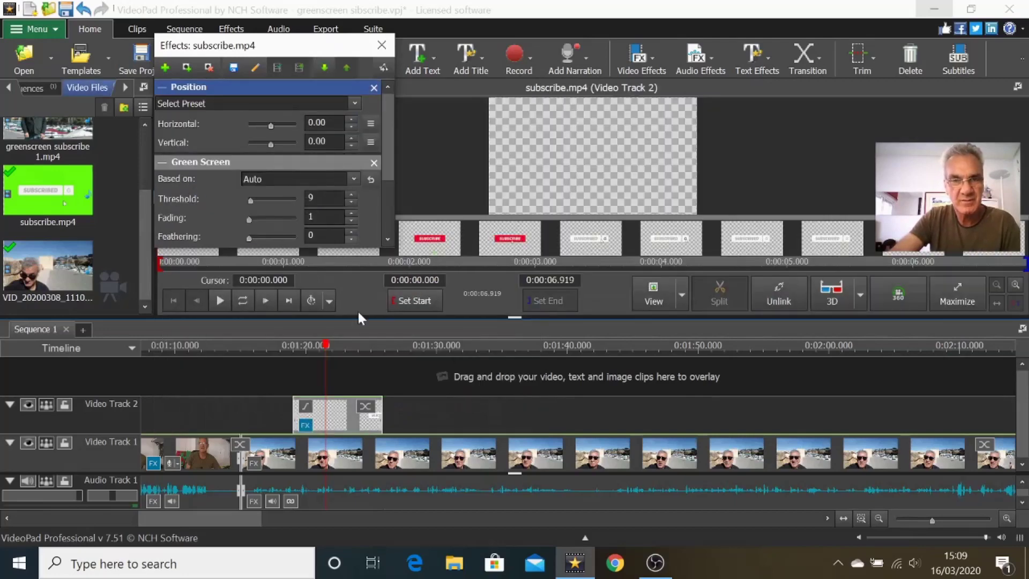
click(320, 346)
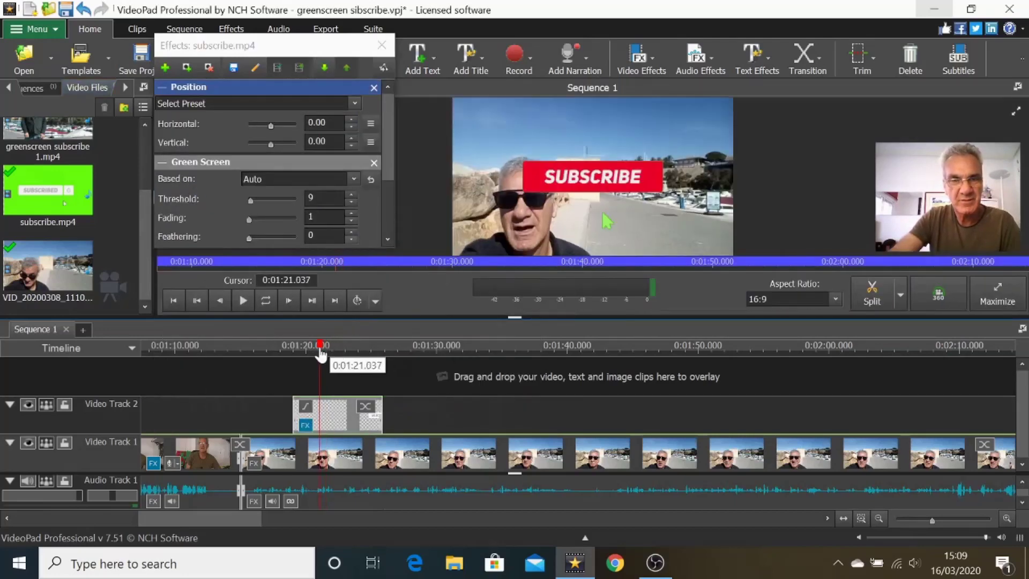
click(323, 351)
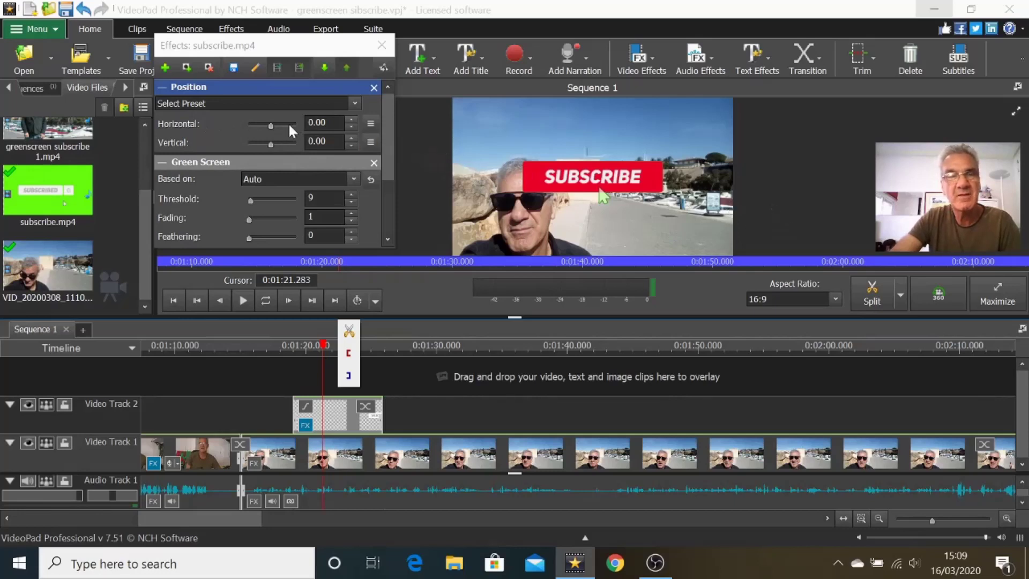
click(271, 127)
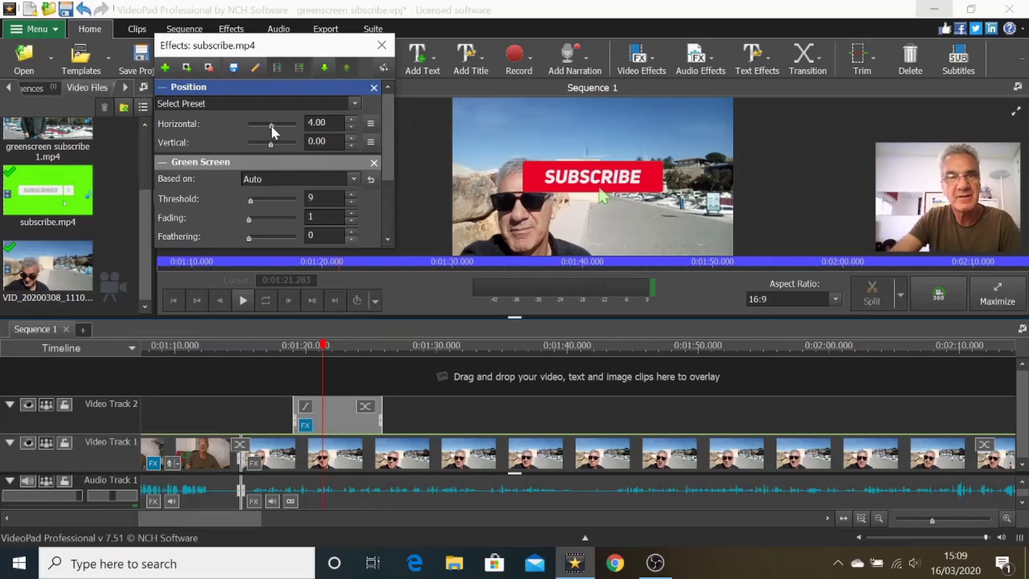
drag(271, 127, 272, 127)
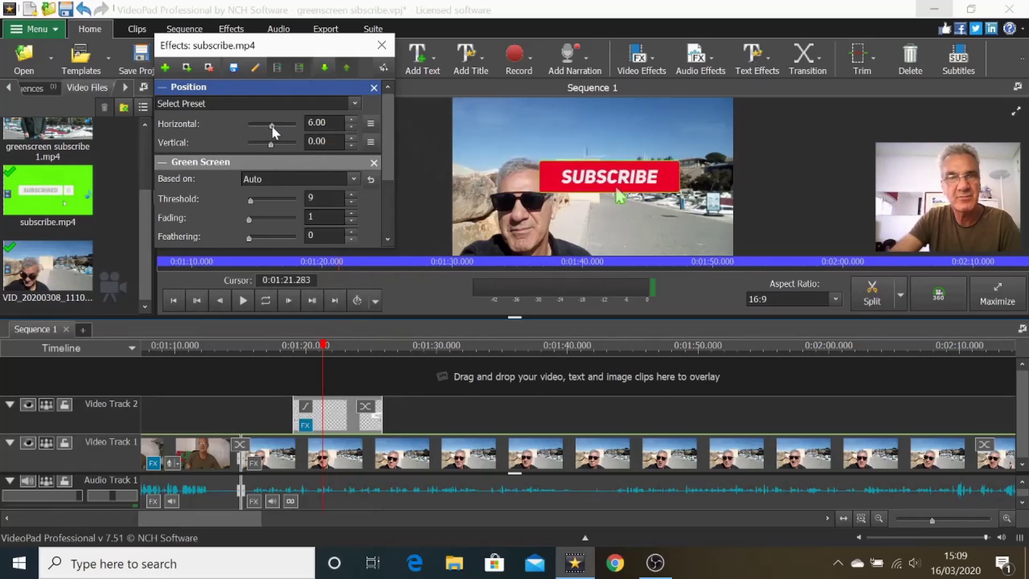
drag(272, 125, 273, 124)
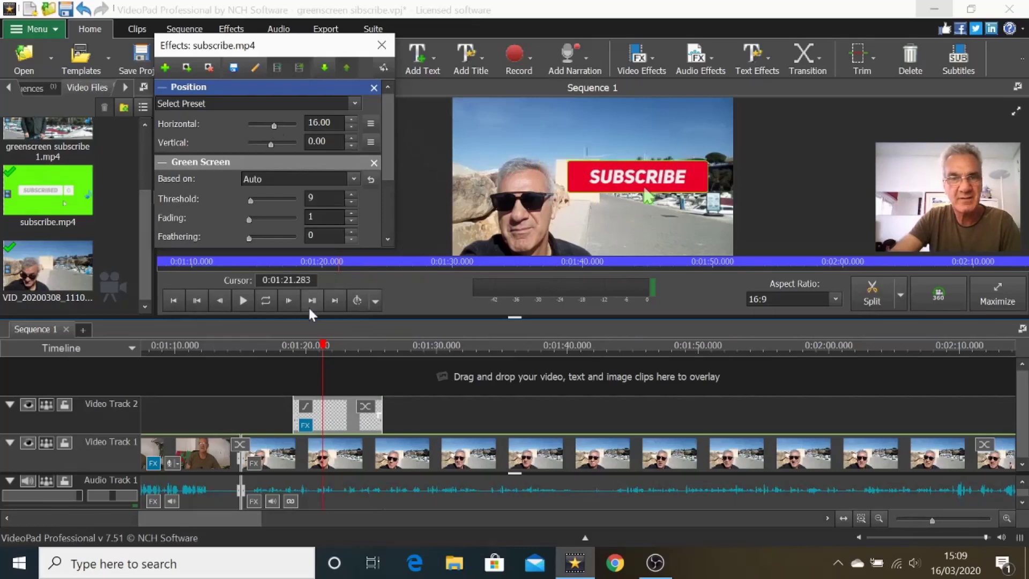
Step: Play the sequence from shortly before the subscribe.mp4 overlay and pause at about 0:01:23 to check its horizontal placement
click(244, 301)
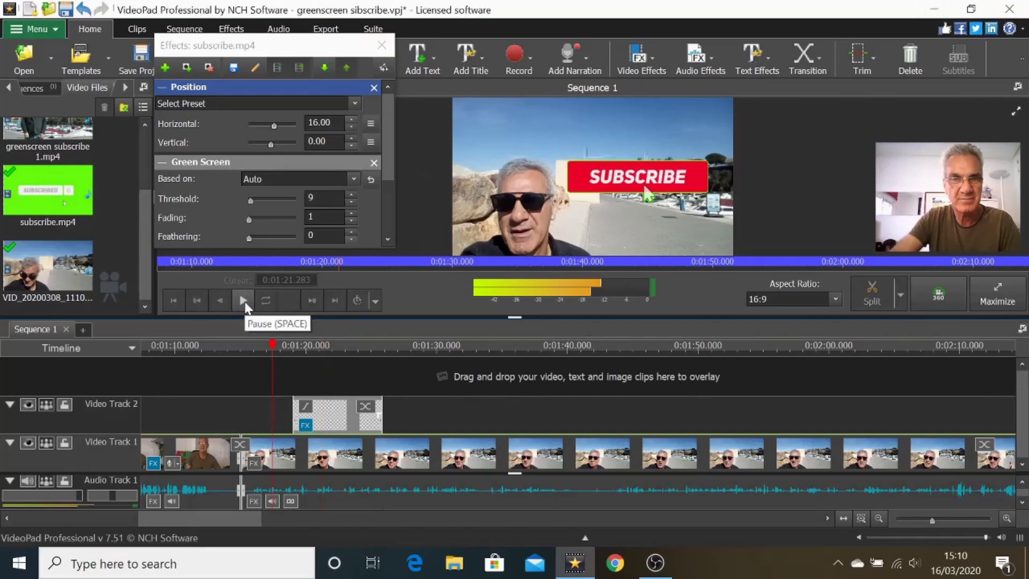
click(285, 368)
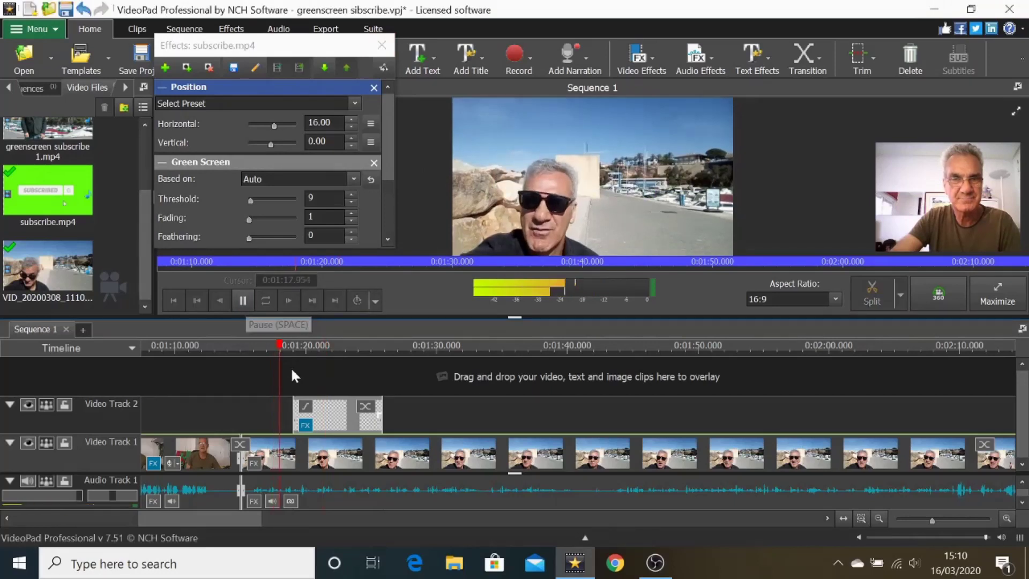
click(242, 301)
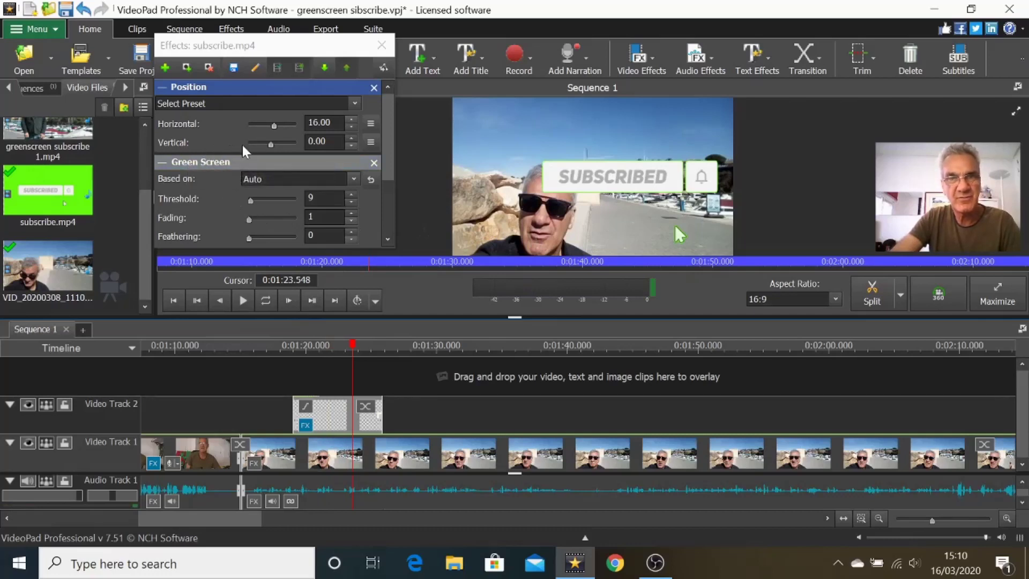
Step: Set the overlay's vertical position to 38.00 and play back the sequence through it from about 0:01:18
click(271, 143)
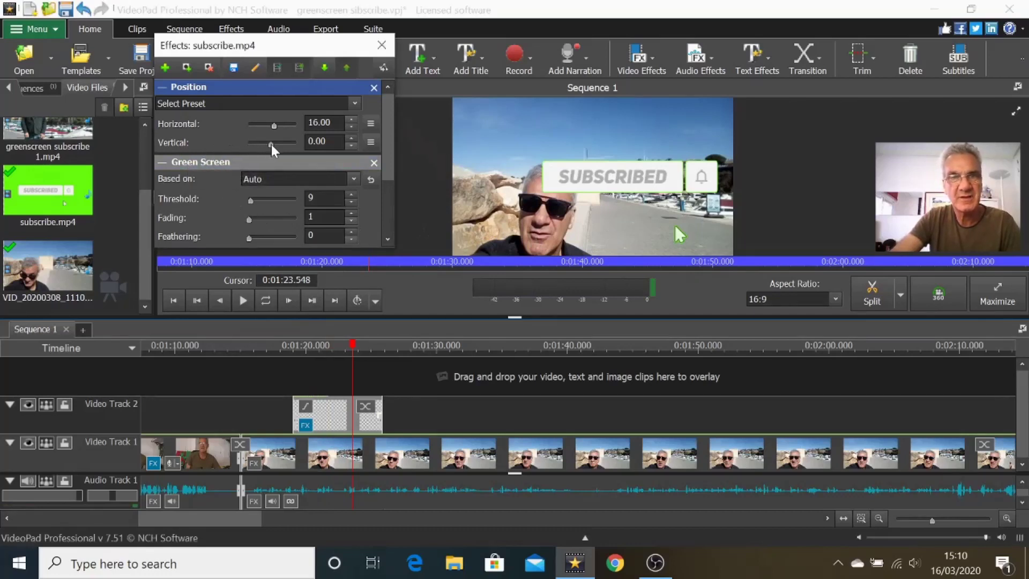
drag(272, 144, 276, 144)
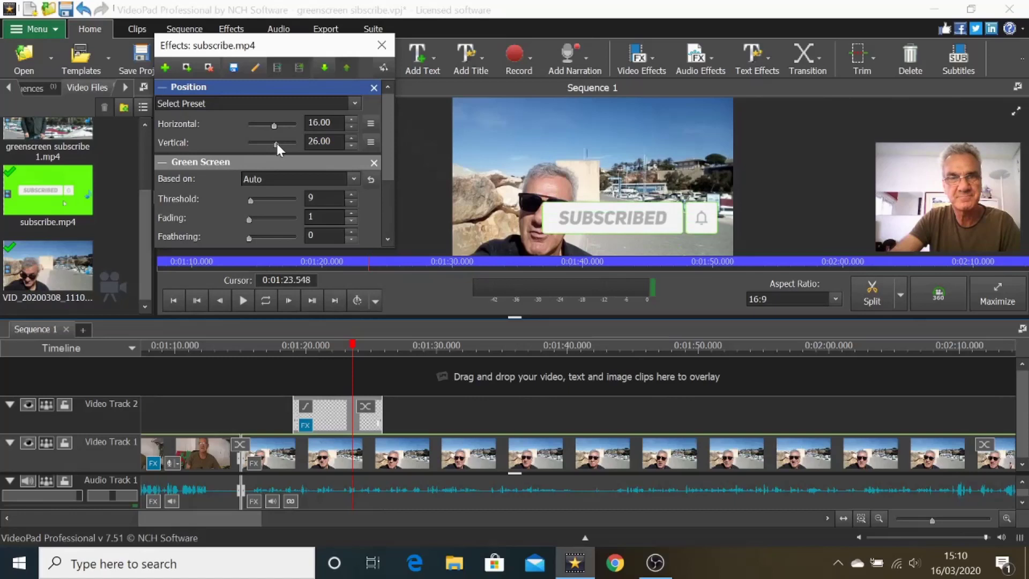
drag(277, 143, 279, 144)
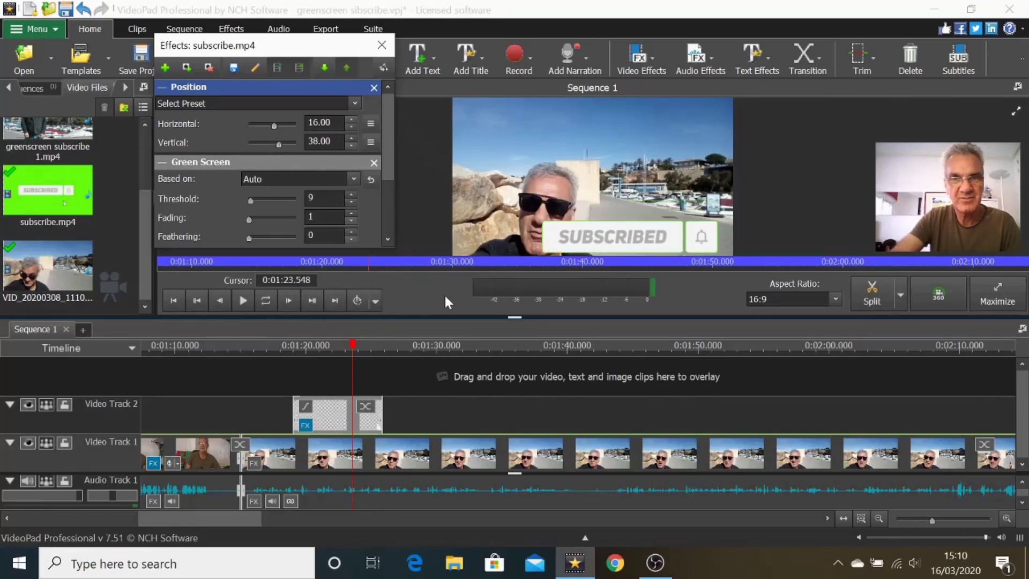
click(278, 354)
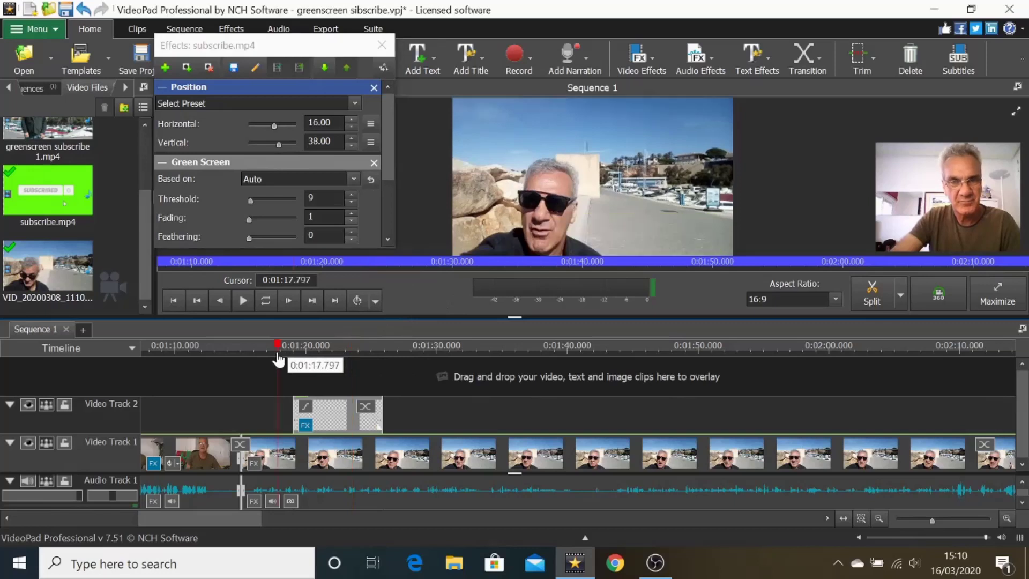
click(244, 300)
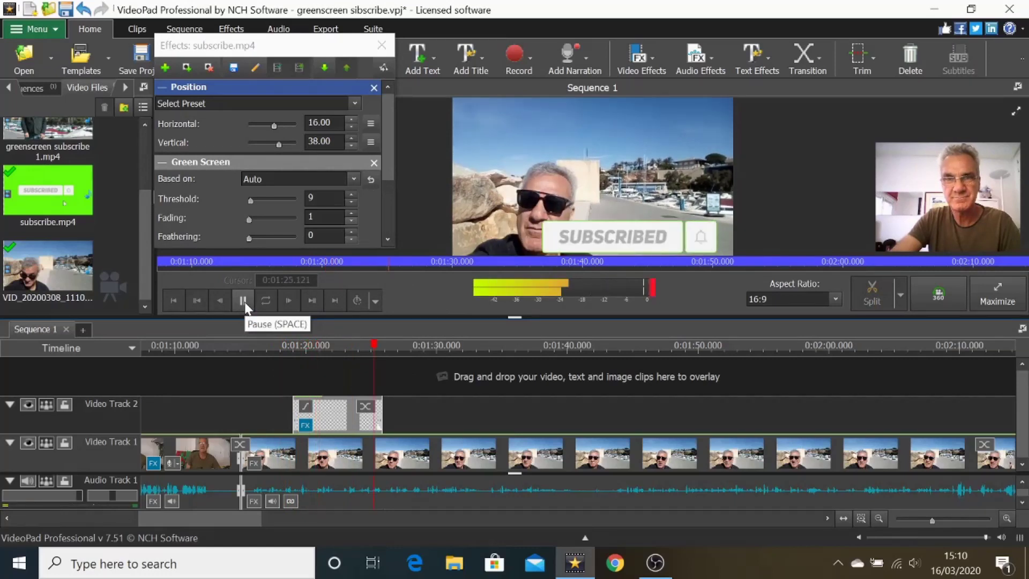
click(243, 300)
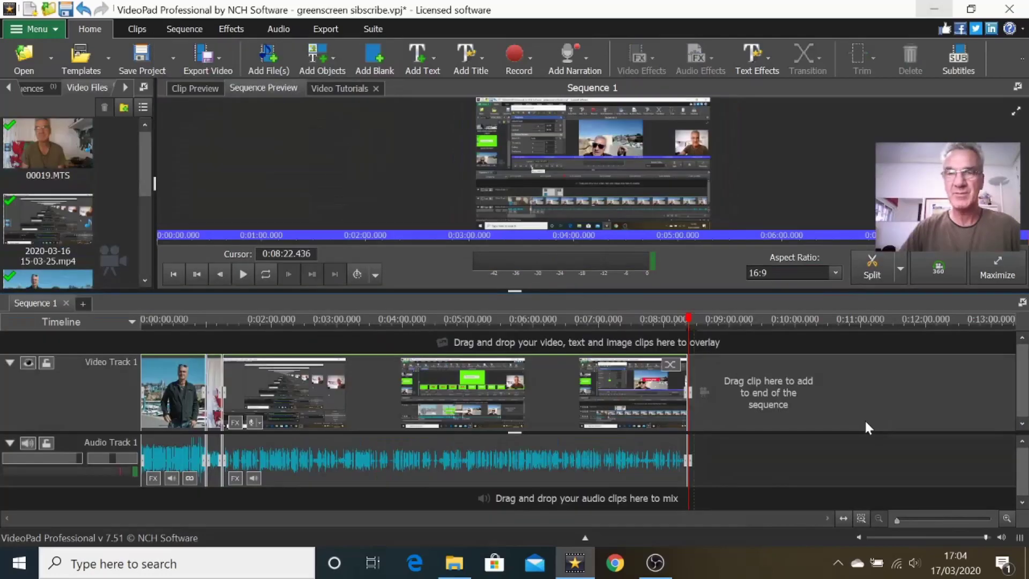